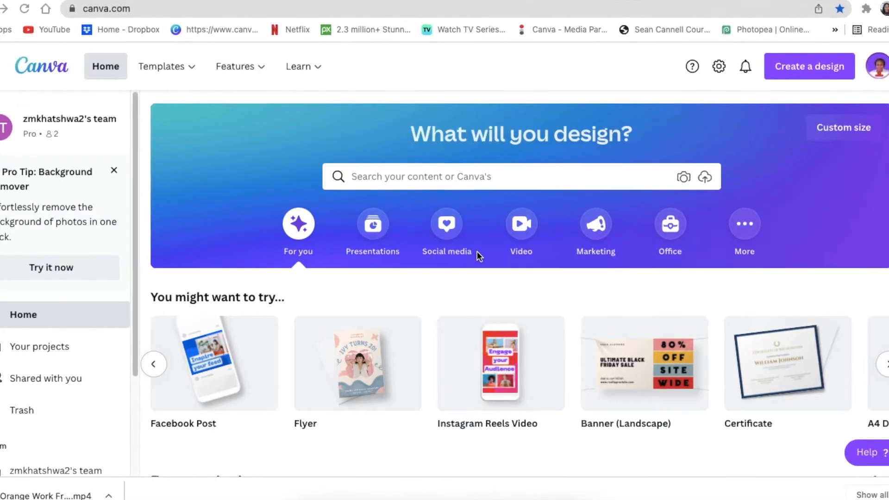
Start a Quick Create social media collection with the Instagram Post, Your Story, Twitter Post and Pinterest Pin formats.
click(446, 224)
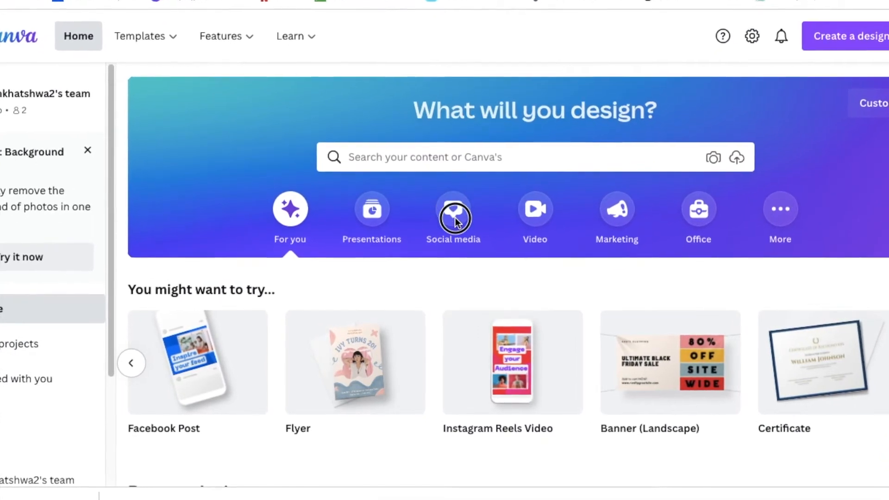
click(465, 219)
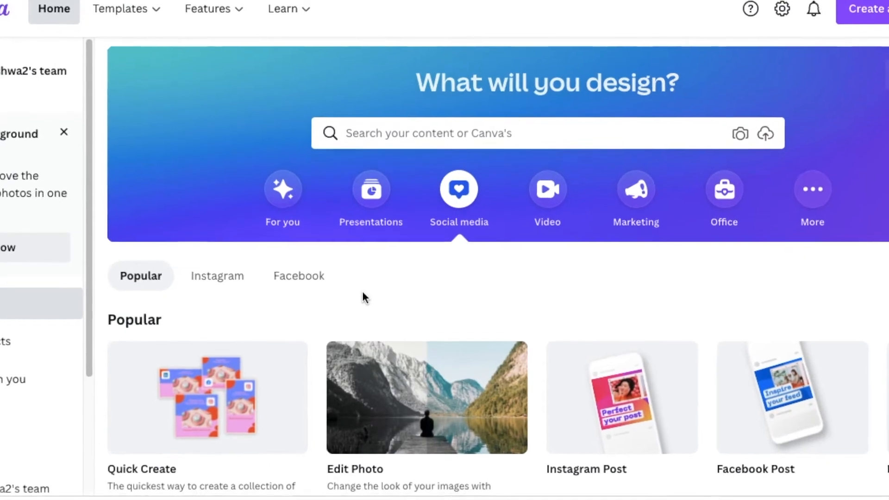
scroll(361, 294, down, 1)
mouse_move(206, 322)
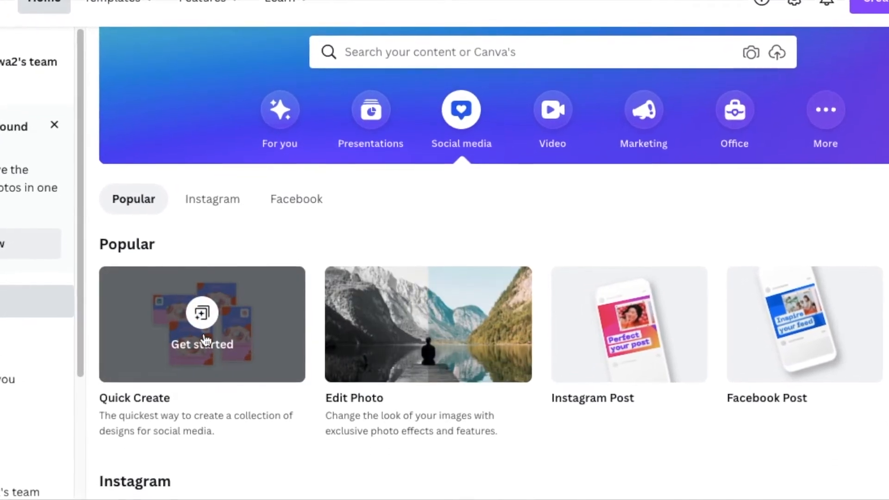
click(204, 315)
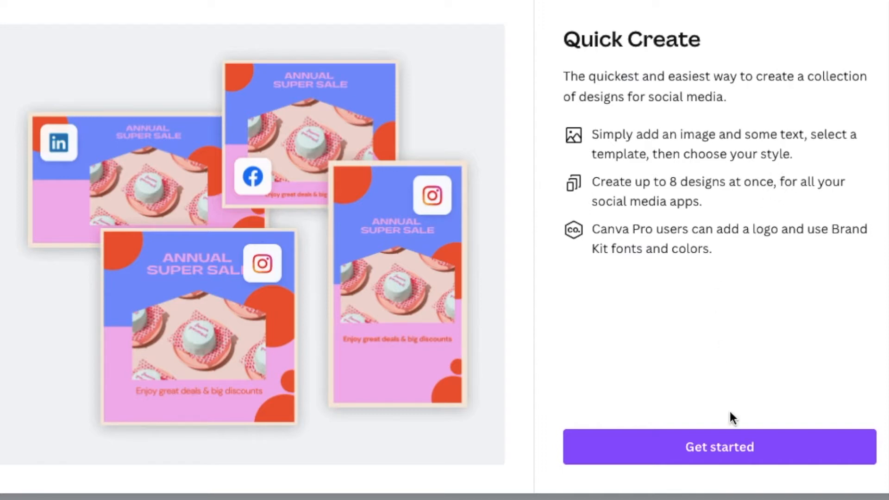
click(715, 446)
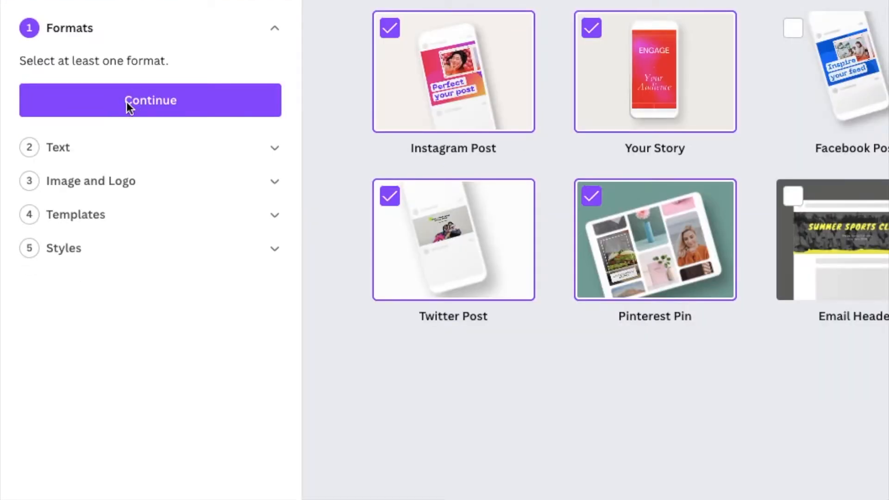
click(127, 102)
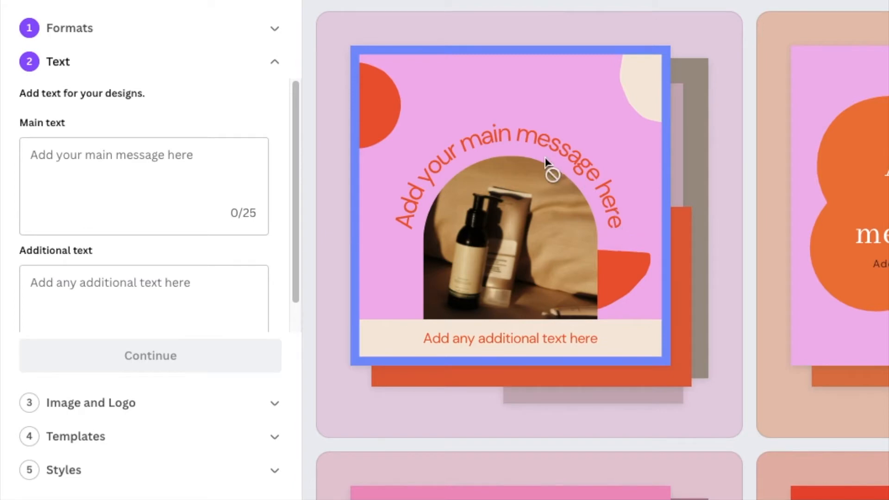
Look through the previews of the available template collections before entering any text.
scroll(675, 241, down, 12)
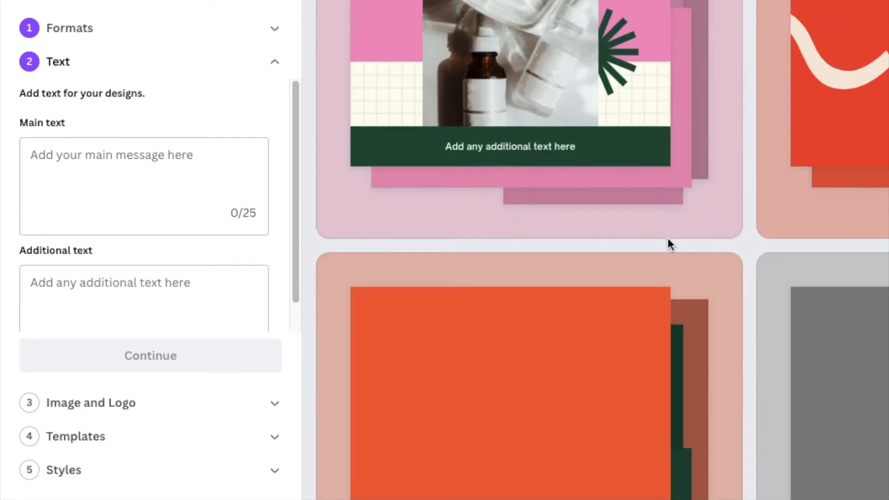
scroll(668, 239, down, 15)
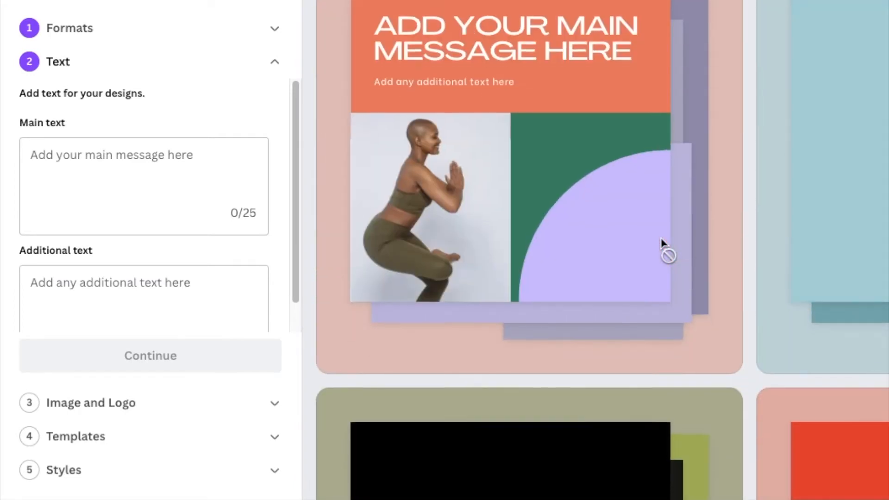
scroll(661, 237, down, 4)
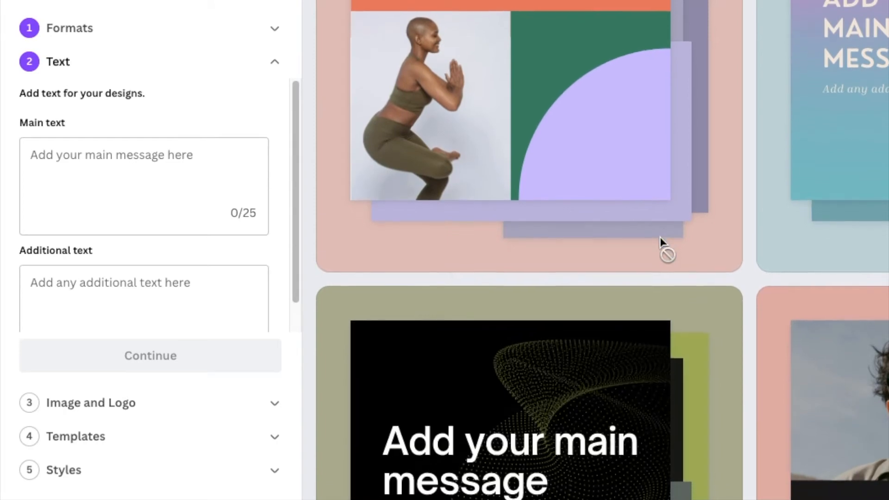
scroll(662, 241, down, 4)
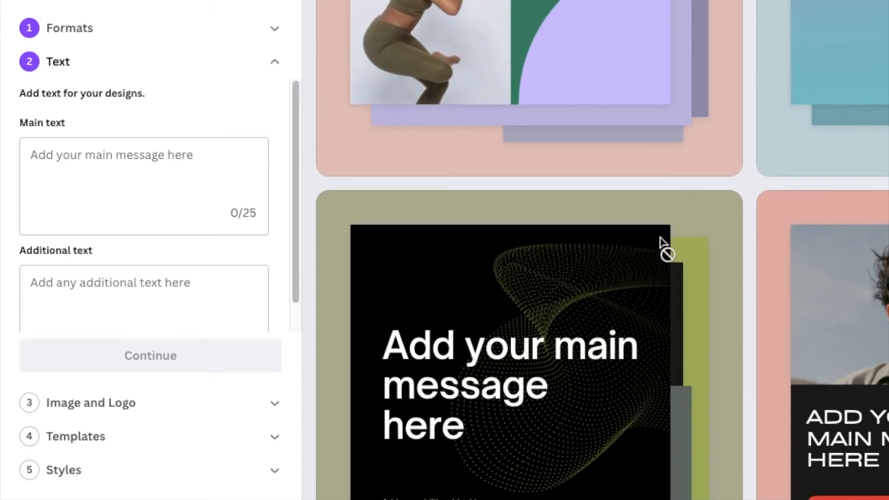
scroll(661, 241, down, 7)
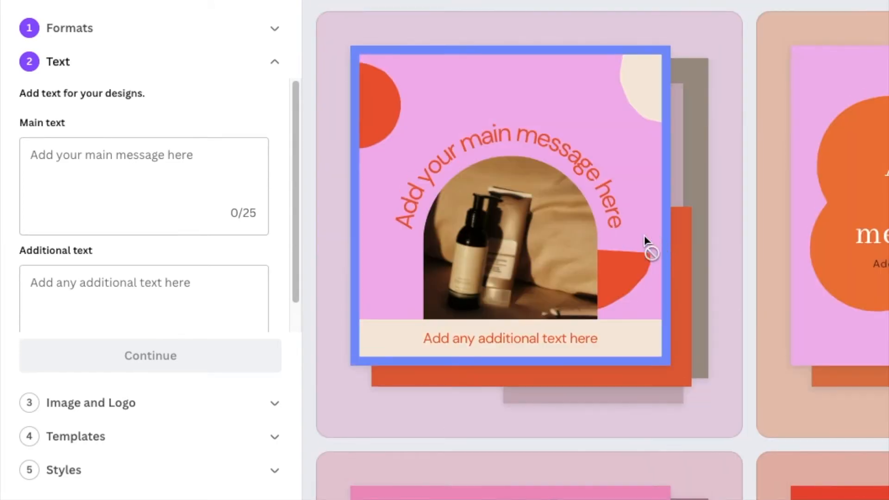
Enter "Imperfect consistency" as the main text of the designs.
click(89, 164)
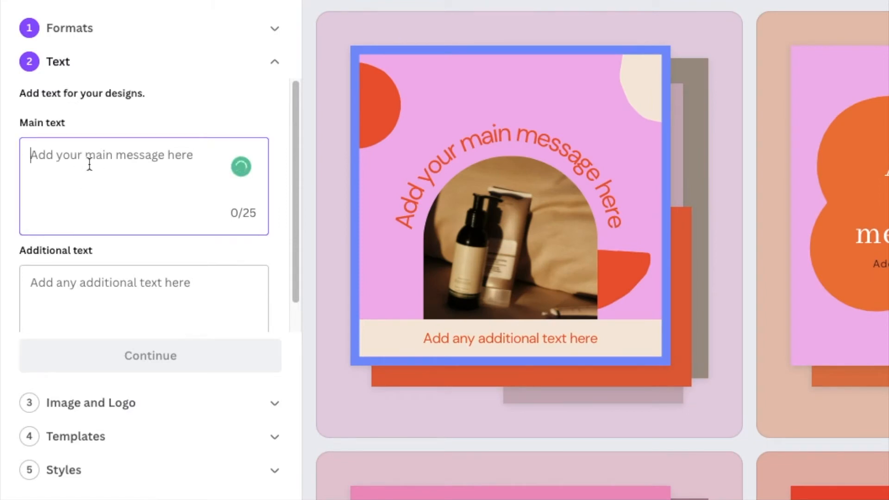
text(I)
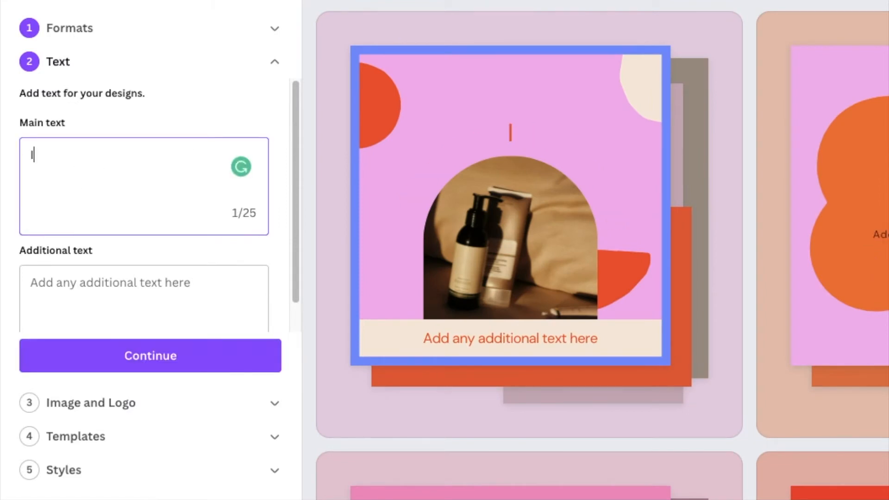
text(mpefecct co)
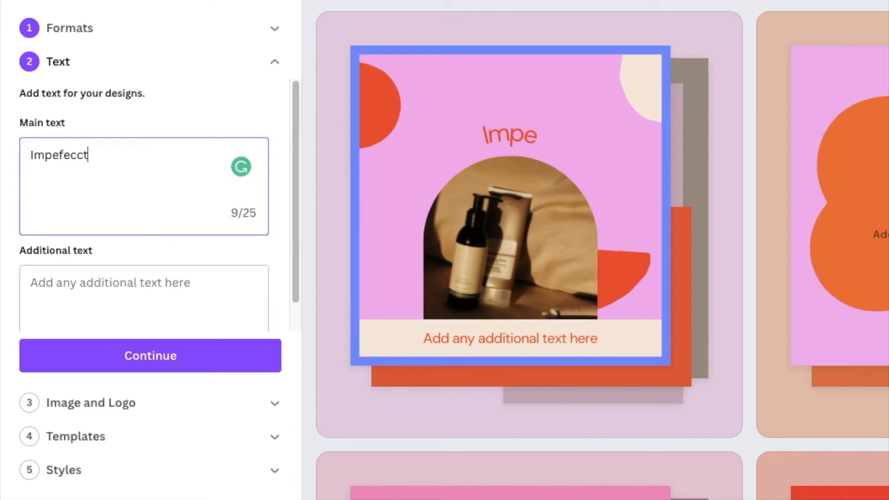
key(BackSpace)
key(BackSpace)
key(BackSpace)
key(BackSpace)
key(BackSpace)
text(t consis)
text(te)
text(ncy)
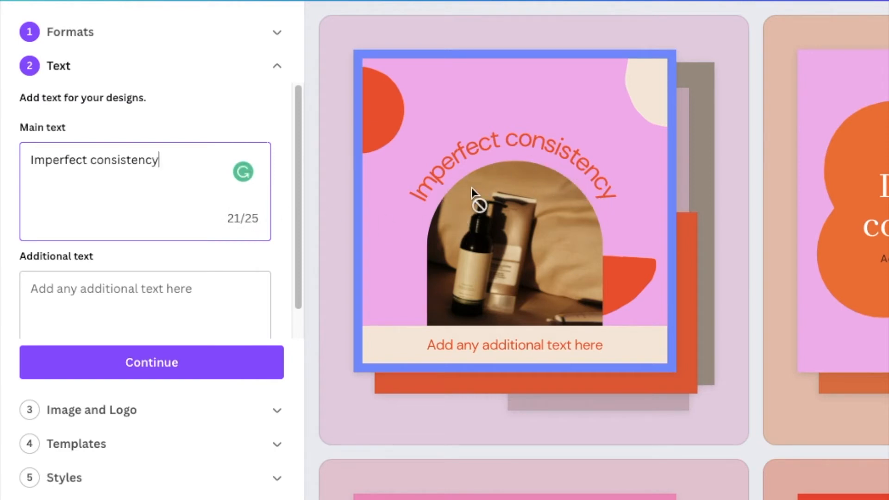
Add "is better than perfection." as the additional text and proceed to the image and logo stage.
click(129, 302)
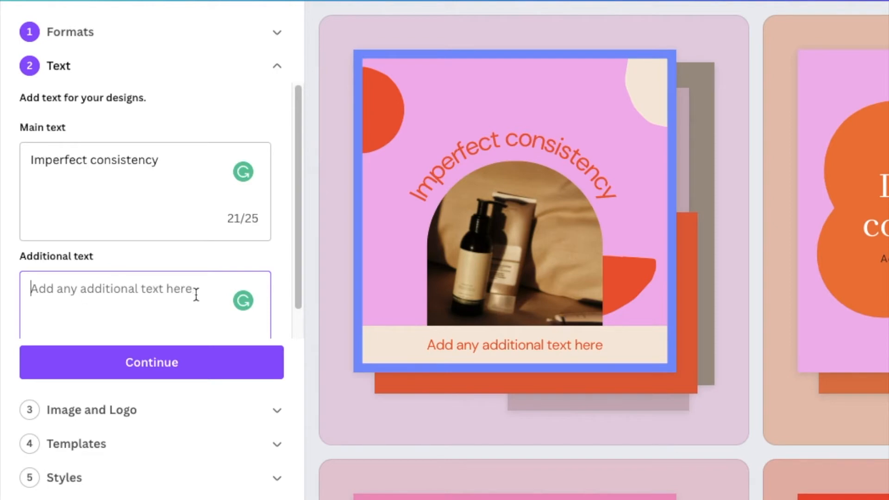
text(is better than perfection.)
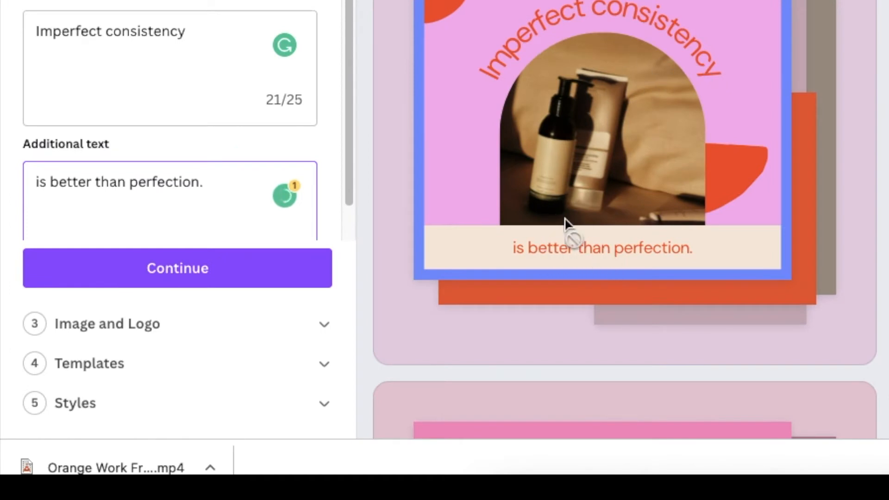
scroll(177, 214, down, 1)
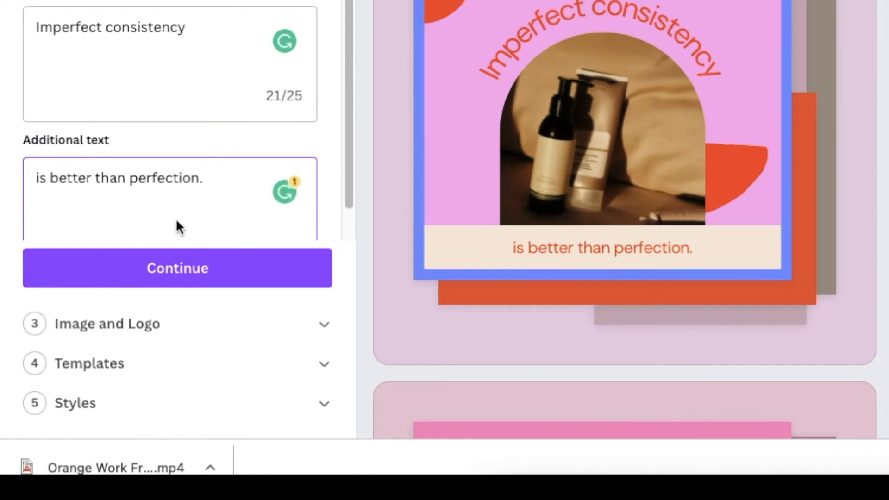
click(195, 270)
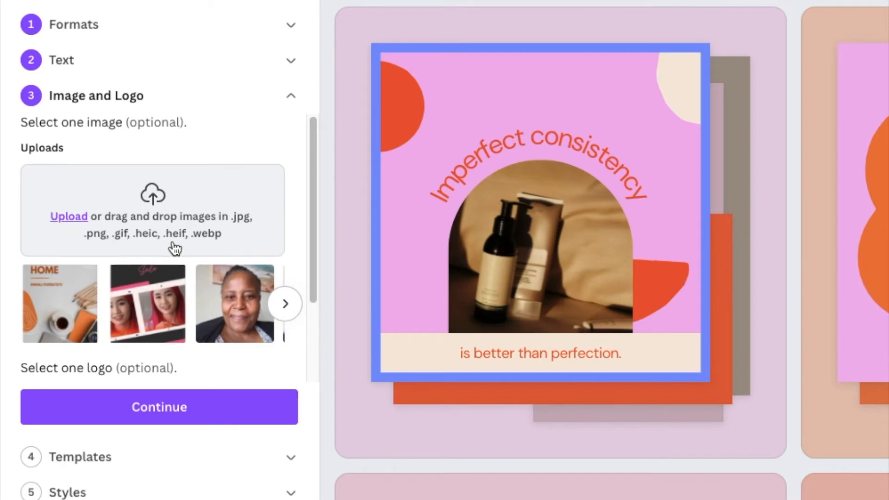
Skip the optional image and logo, and select the black template collection with the dotted yellow wave pattern.
scroll(175, 248, down, 2)
click(175, 417)
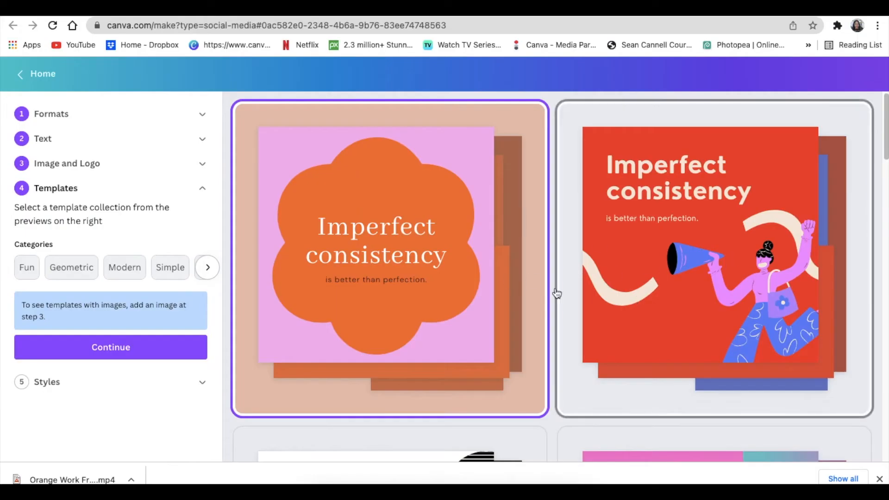
scroll(453, 234, down, 8)
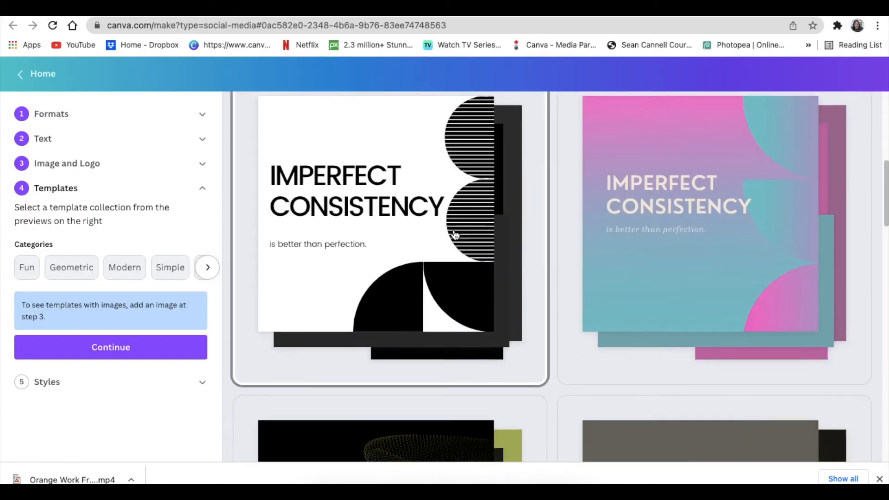
scroll(454, 235, down, 8)
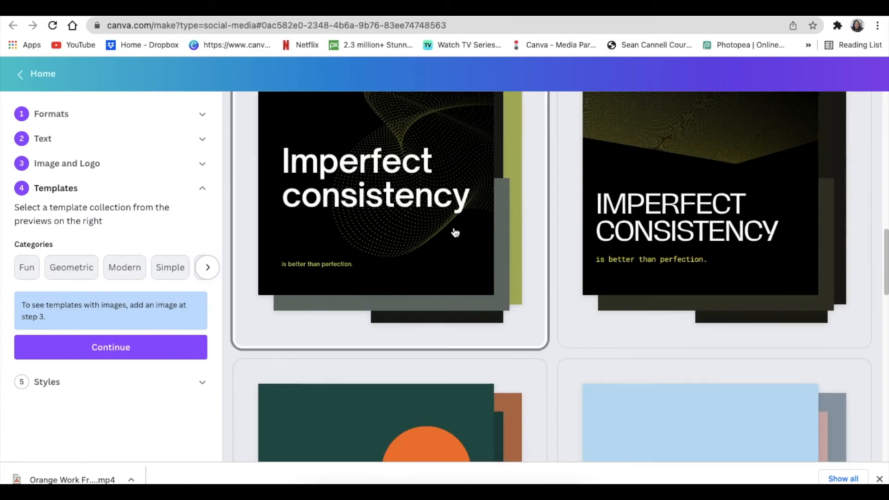
scroll(451, 250, up, 1)
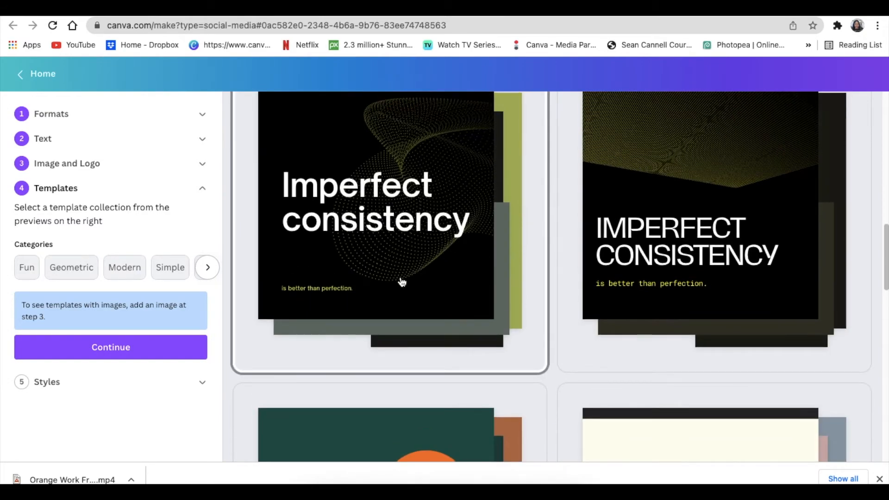
click(415, 292)
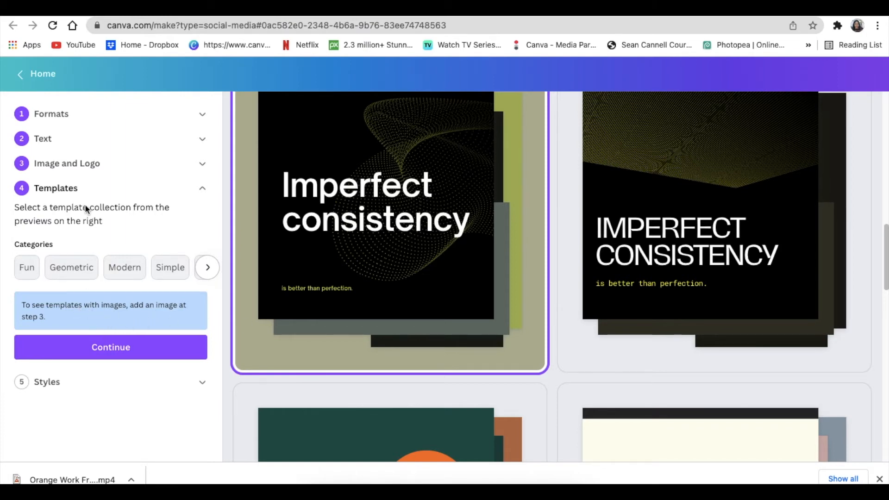
Revisit the optional image and logo settings and return to the template collections without adding an image.
click(193, 163)
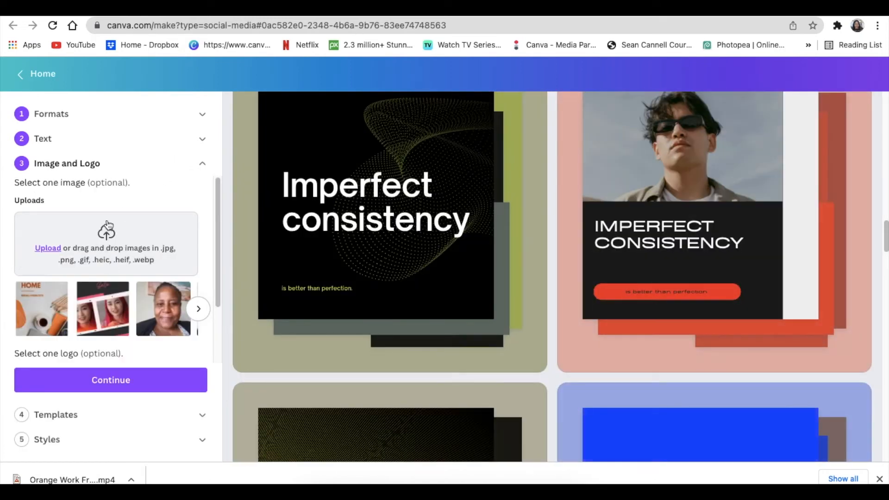
click(120, 379)
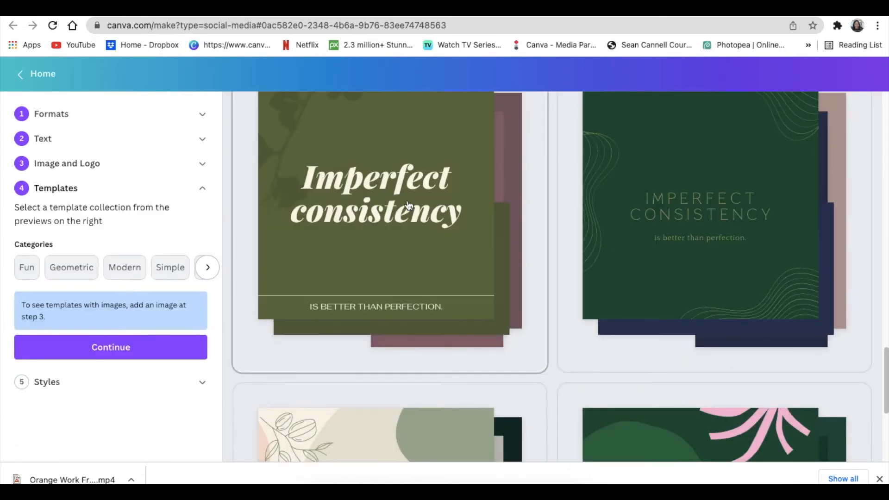
click(123, 266)
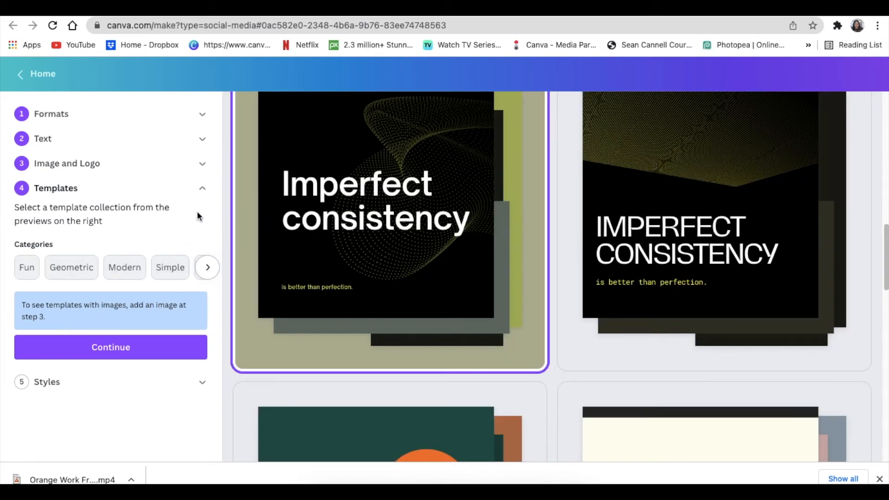
Proceed to the styles, look through the colour palettes, and finish the designs with the original palette.
click(106, 348)
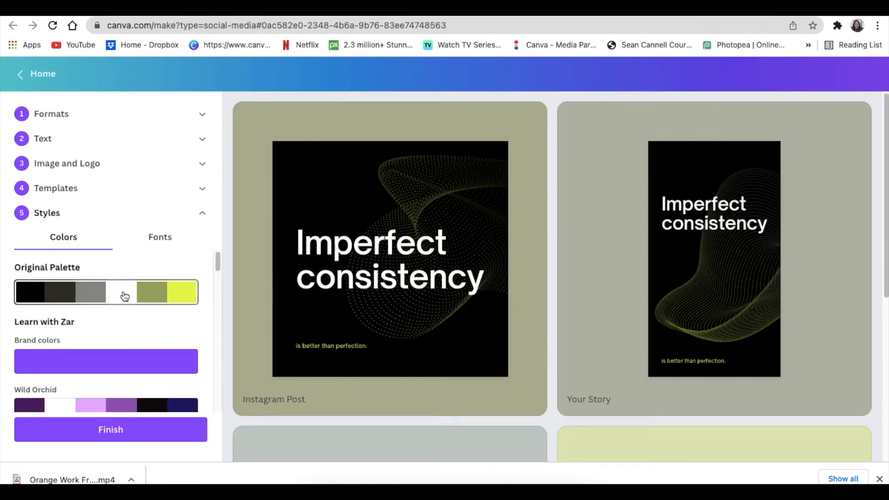
scroll(126, 306, down, 1)
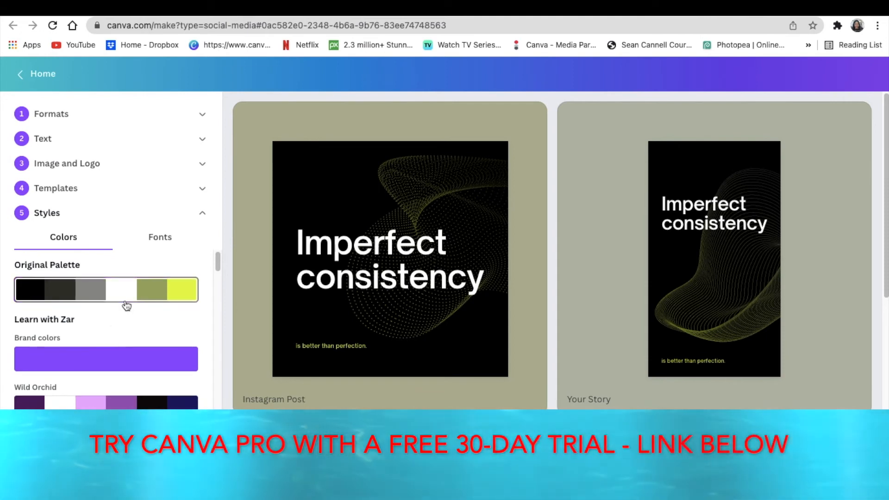
scroll(126, 305, up, 1)
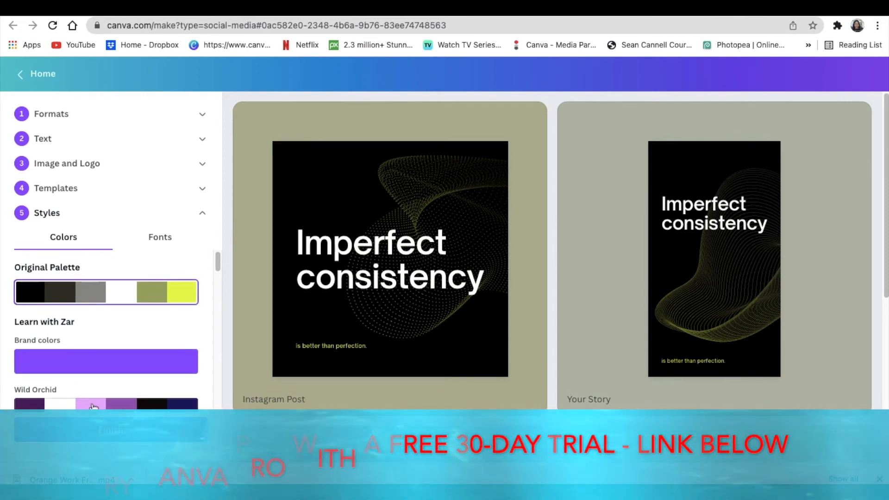
drag(218, 264, 218, 294)
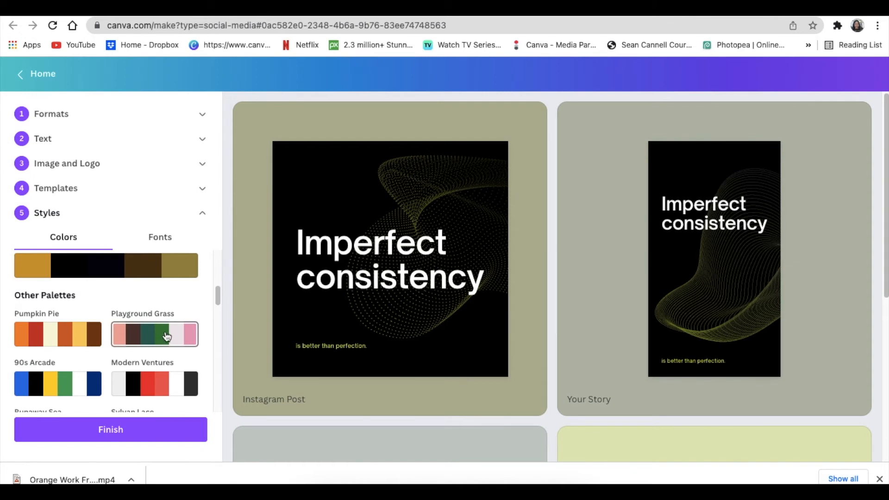
mouse_move(214, 296)
mouse_down()
mouse_move(211, 351)
mouse_move(218, 309)
mouse_up()
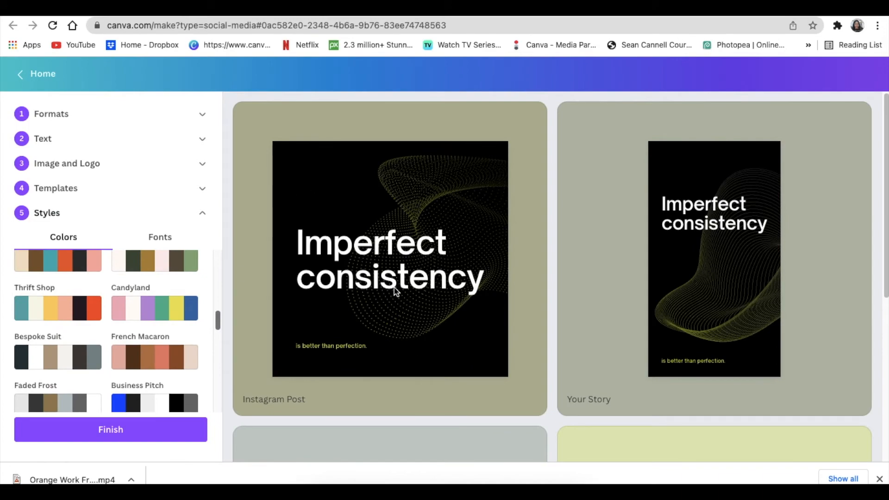
click(123, 431)
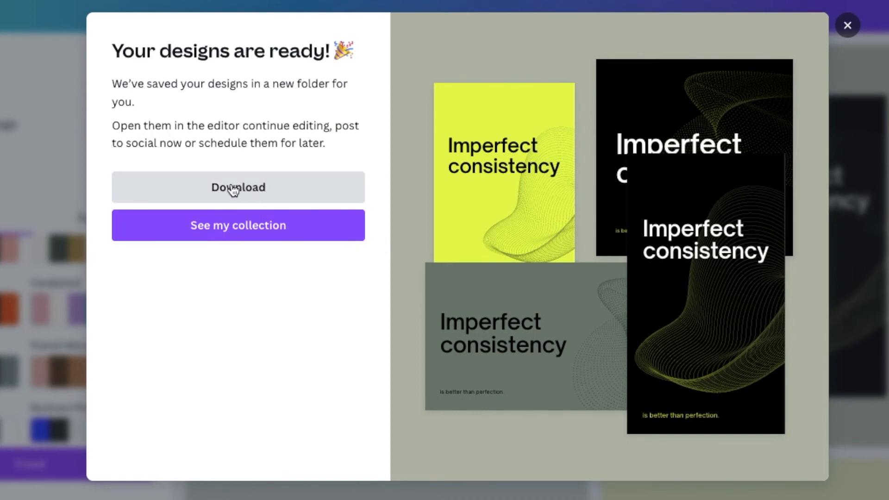
Open the finished design collection and check which actions are available for the Instagram Post design.
click(236, 230)
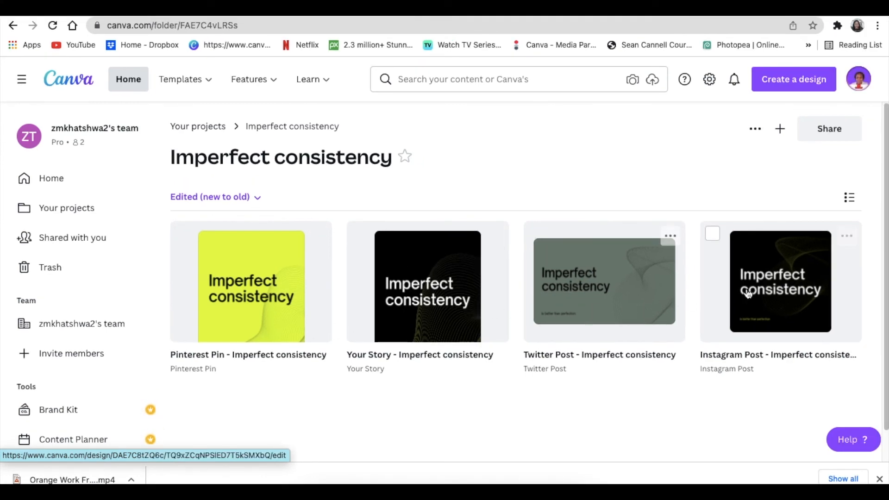
scroll(746, 296, down, 1)
click(846, 203)
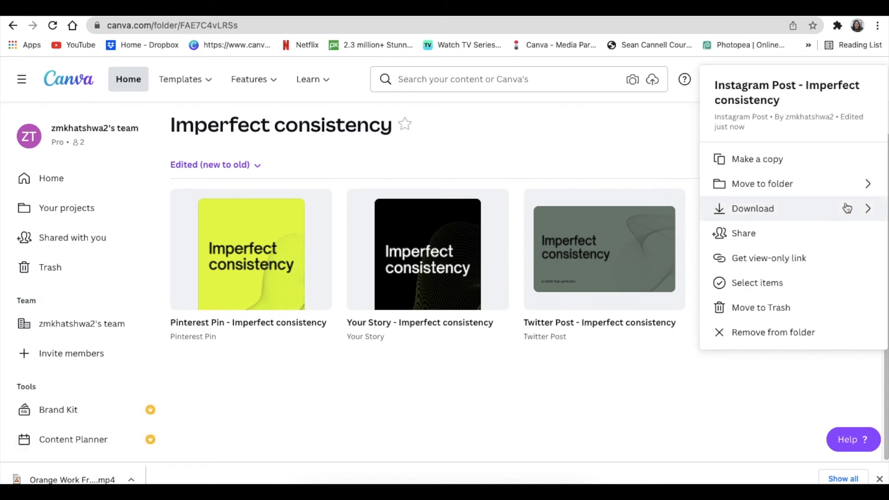
click(500, 376)
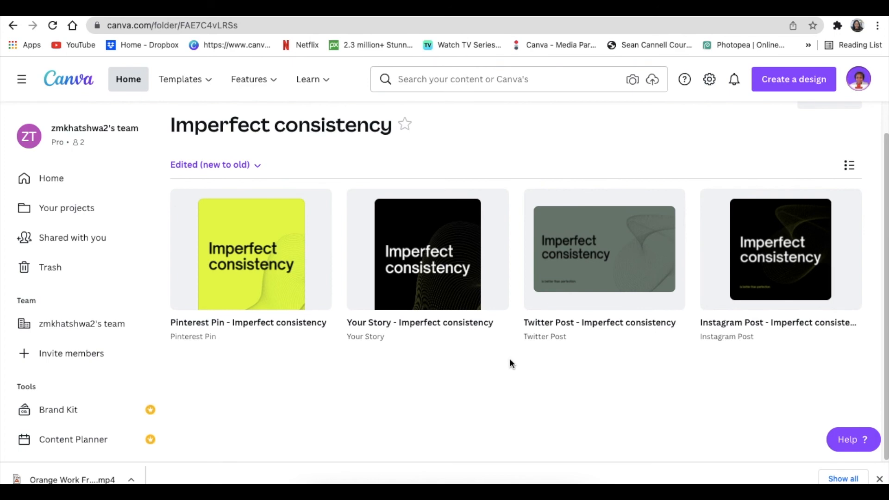